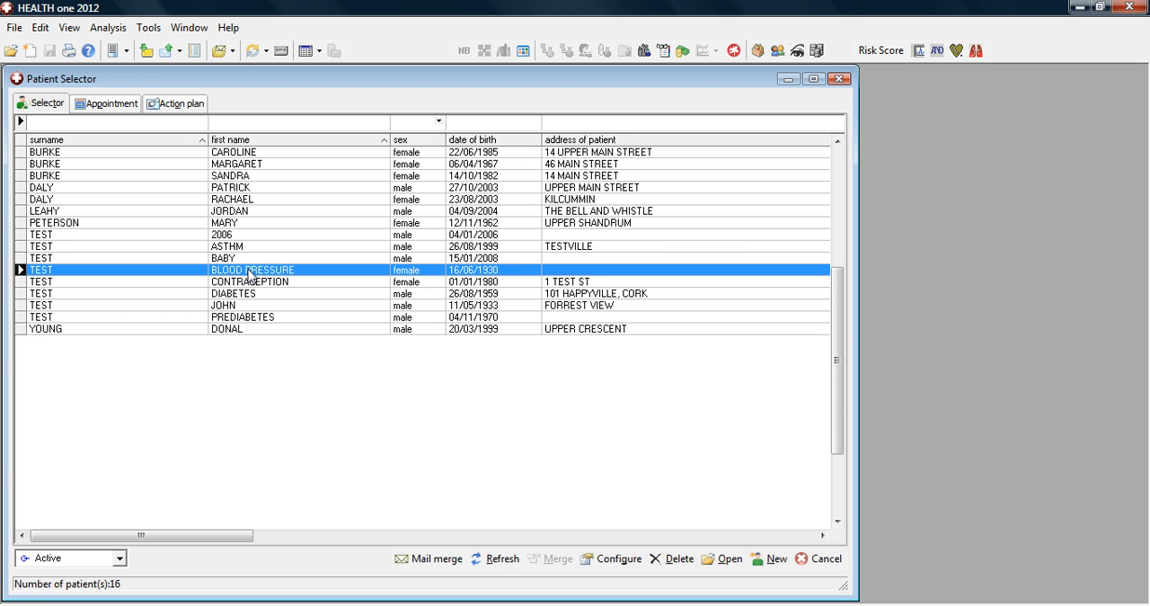
Open the Blood Pressure test patient's record and select the hypertension problem line in the 31/05/2013 medical transaction.
double_click(249, 273)
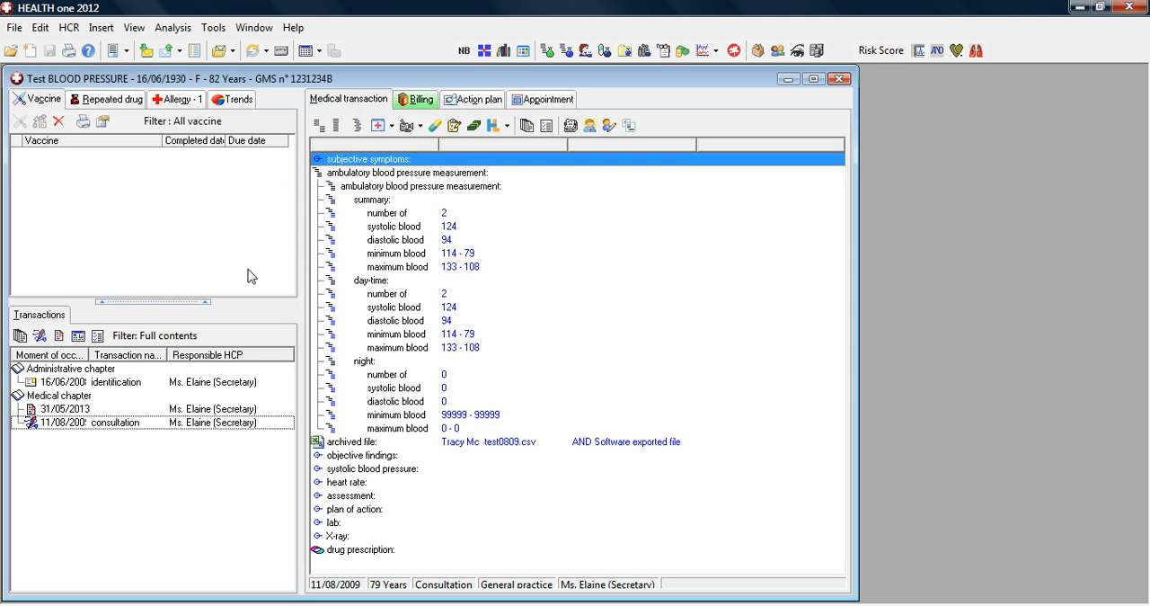
left_click(207, 411)
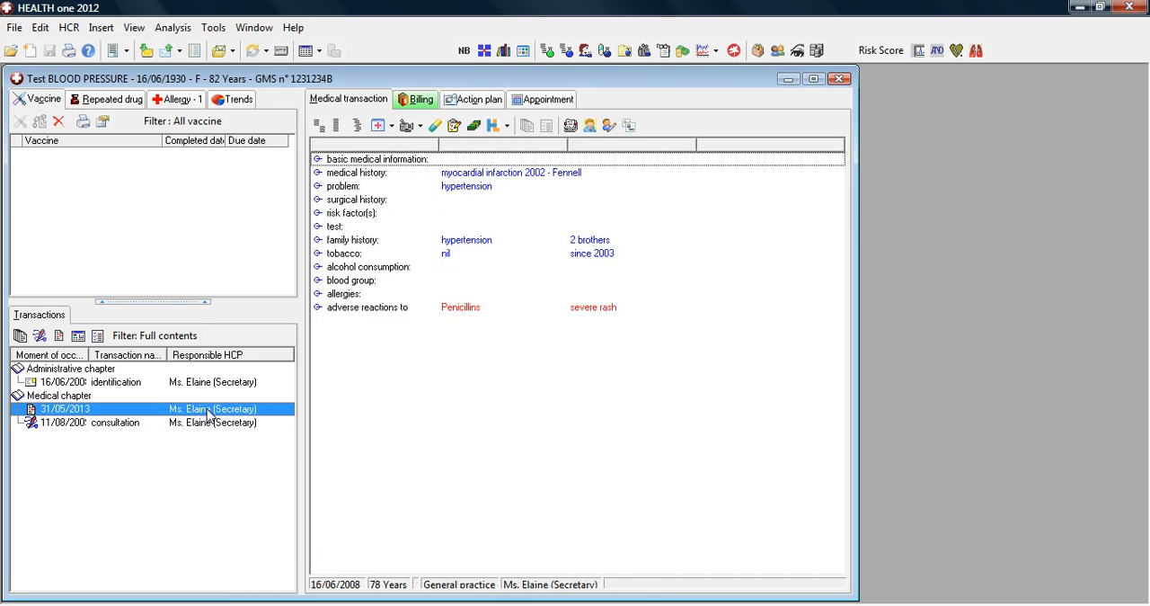
left_click(426, 187)
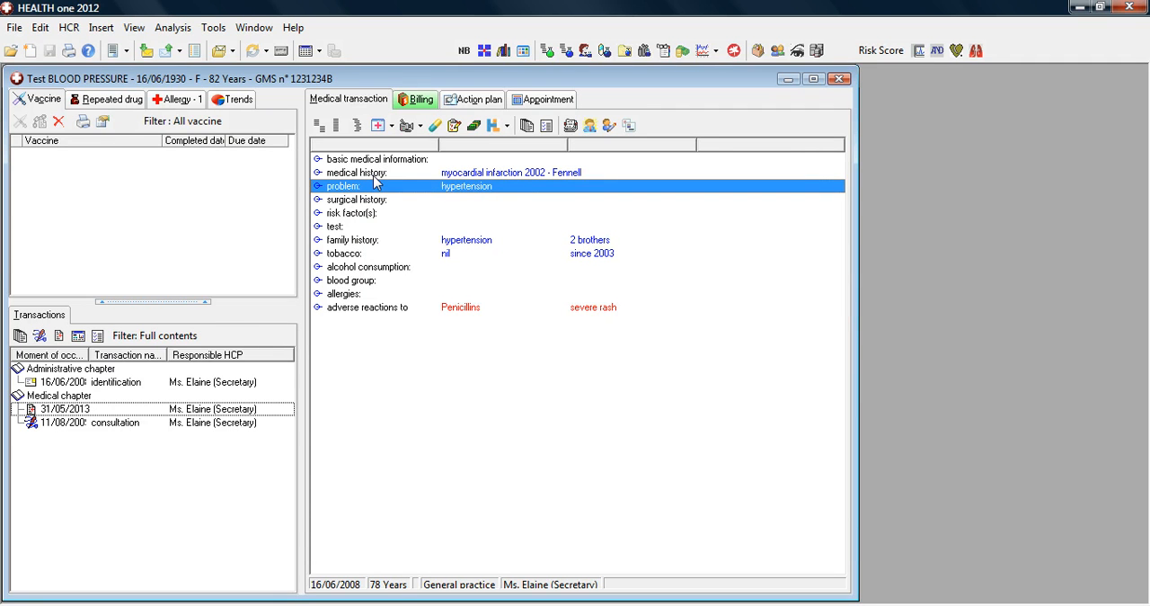
left_click(224, 412)
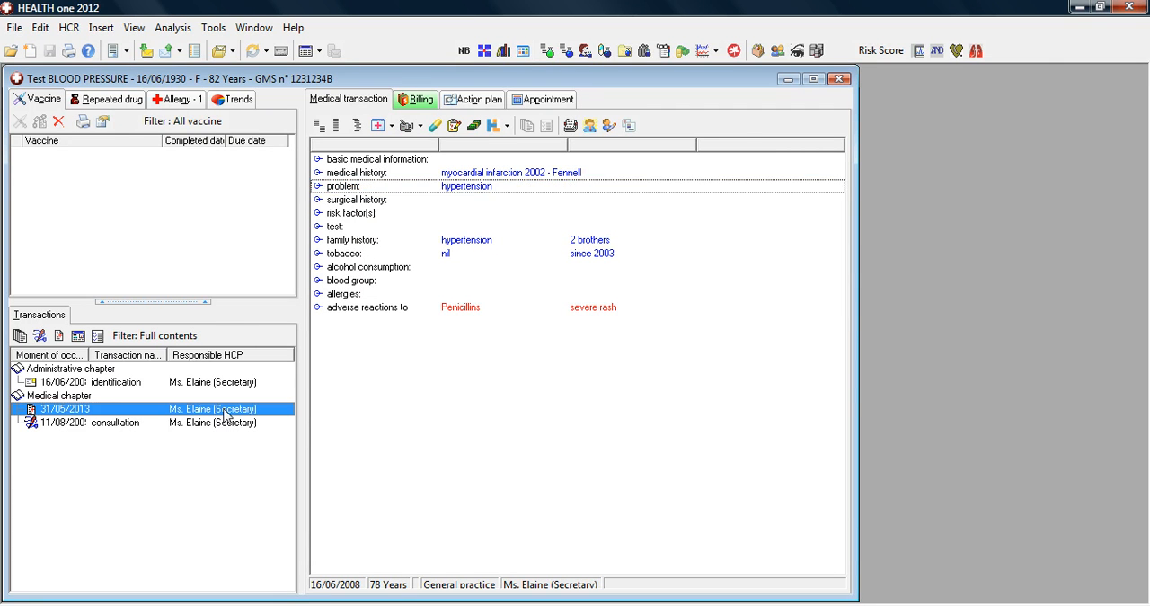
left_click(420, 178)
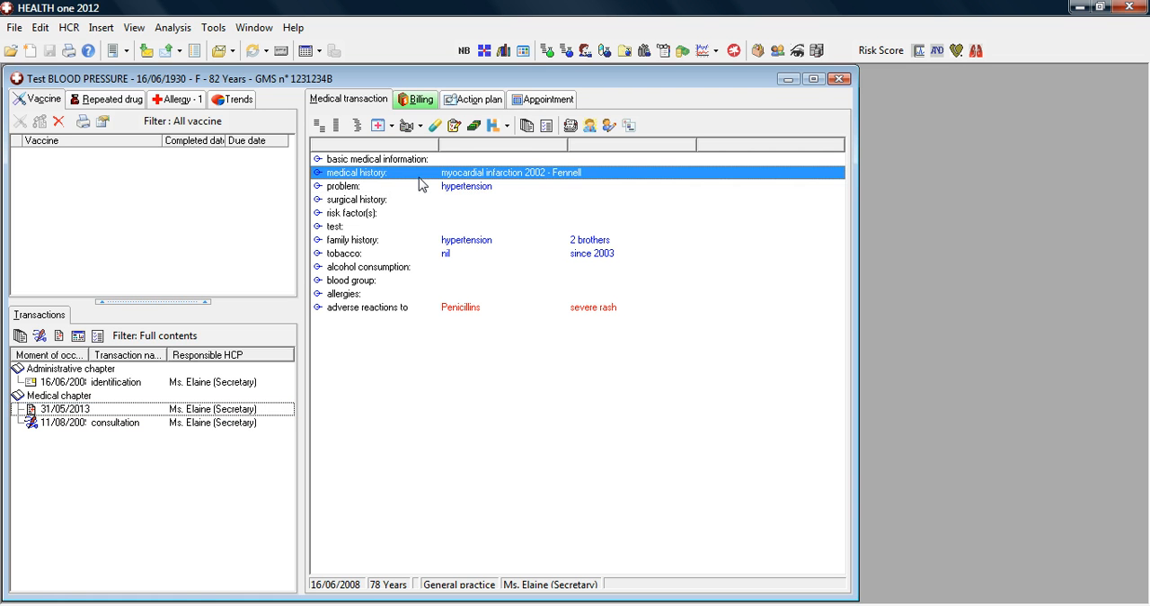
left_click(422, 189)
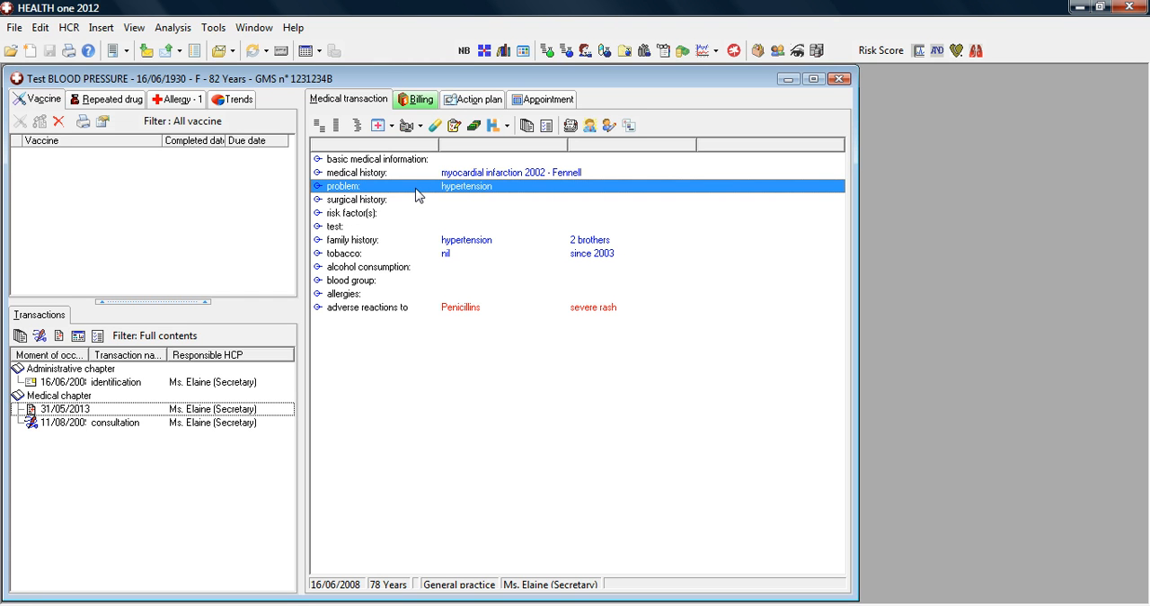
Add a new "problem" item below the hypertension entry in the patient's basic medical information.
type("probe")
key("BackSpace")
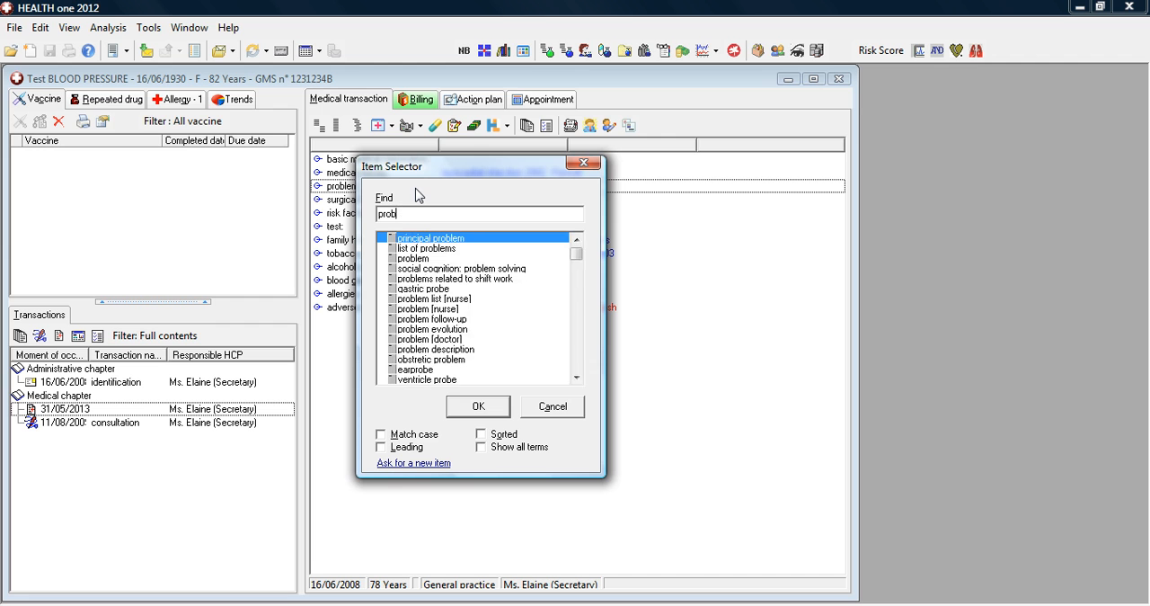
type("le")
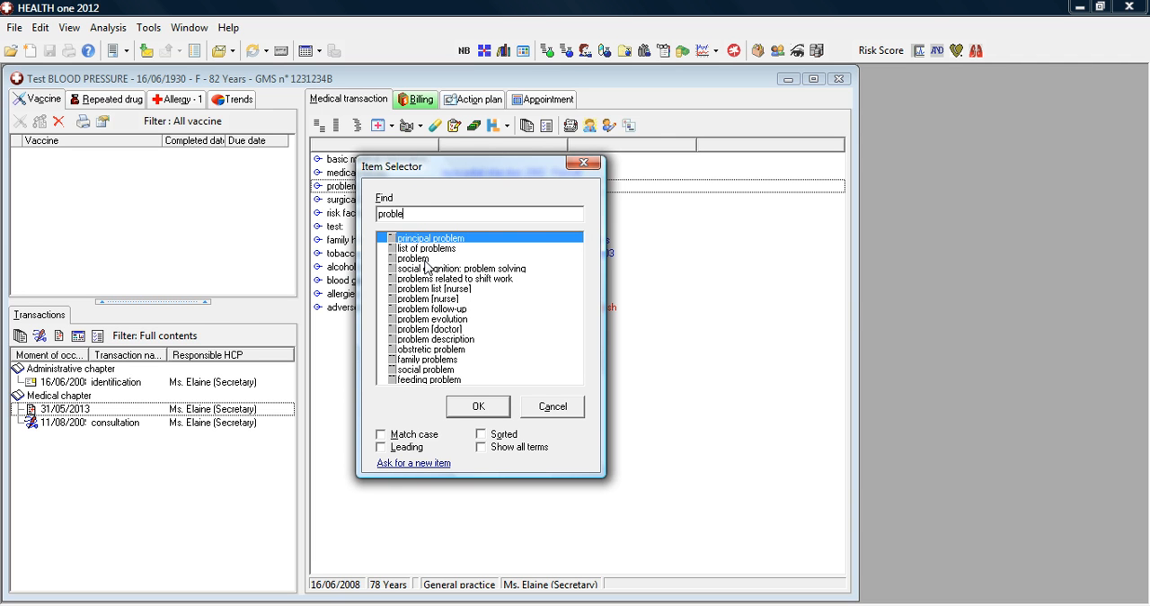
left_click(425, 260)
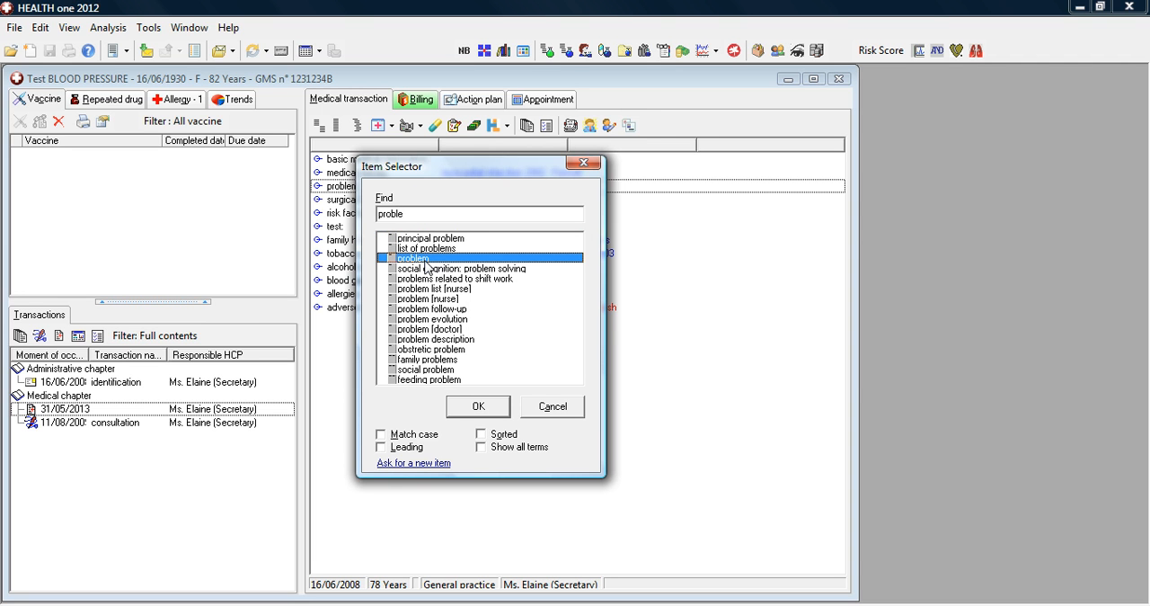
left_click(477, 407)
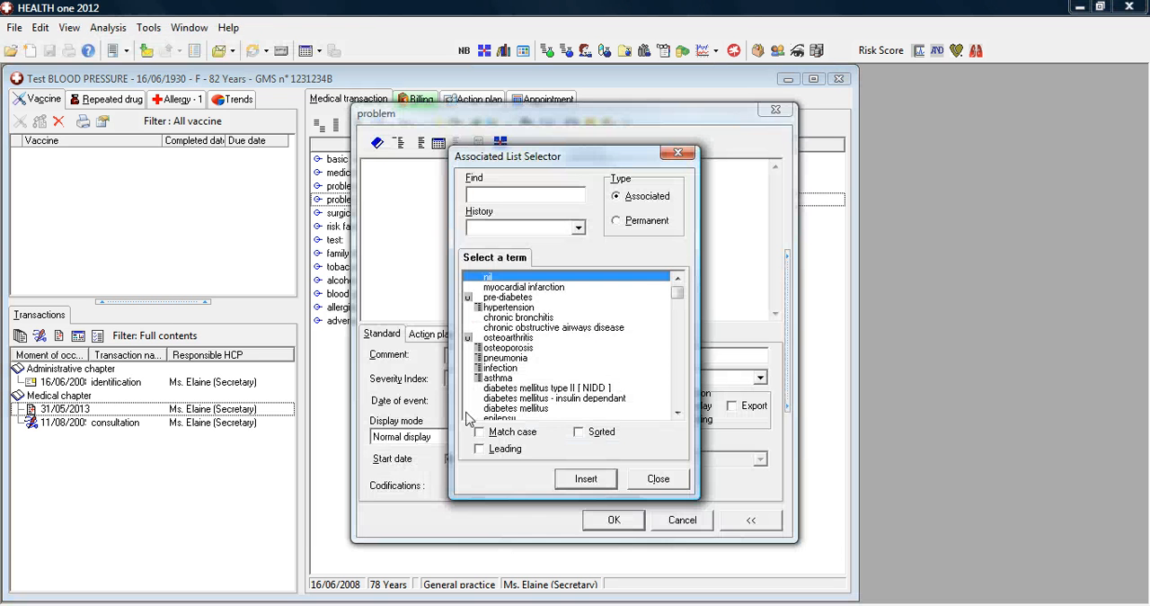
Set the new problem's content to the coded term "diabetes mellitus type II [ NIDD ]" and accept the entry.
left_click(380, 142)
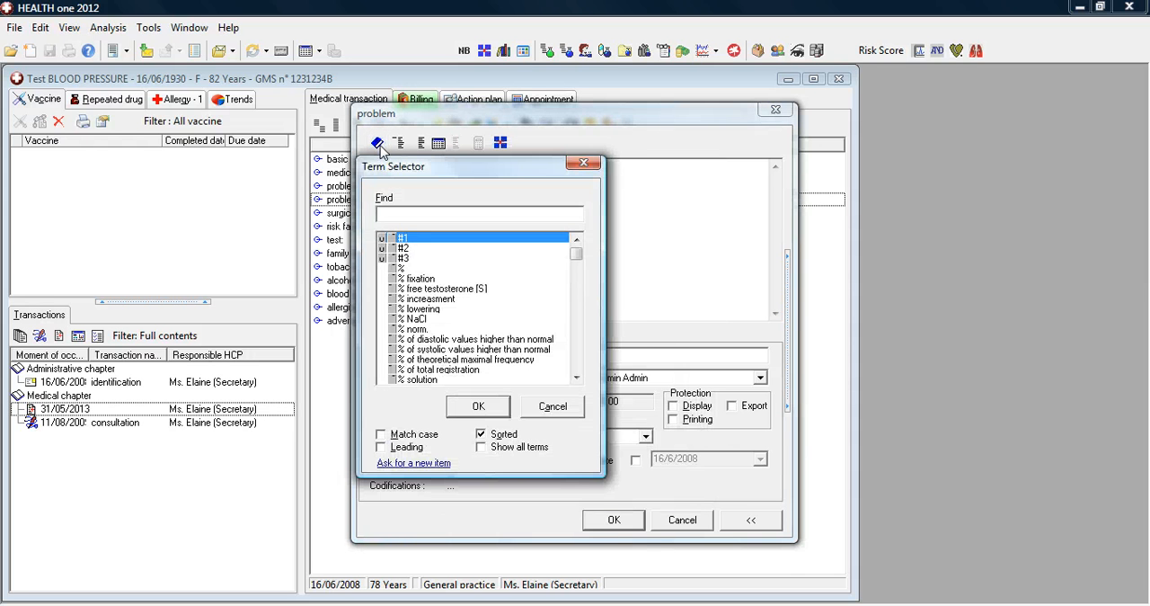
type("di")
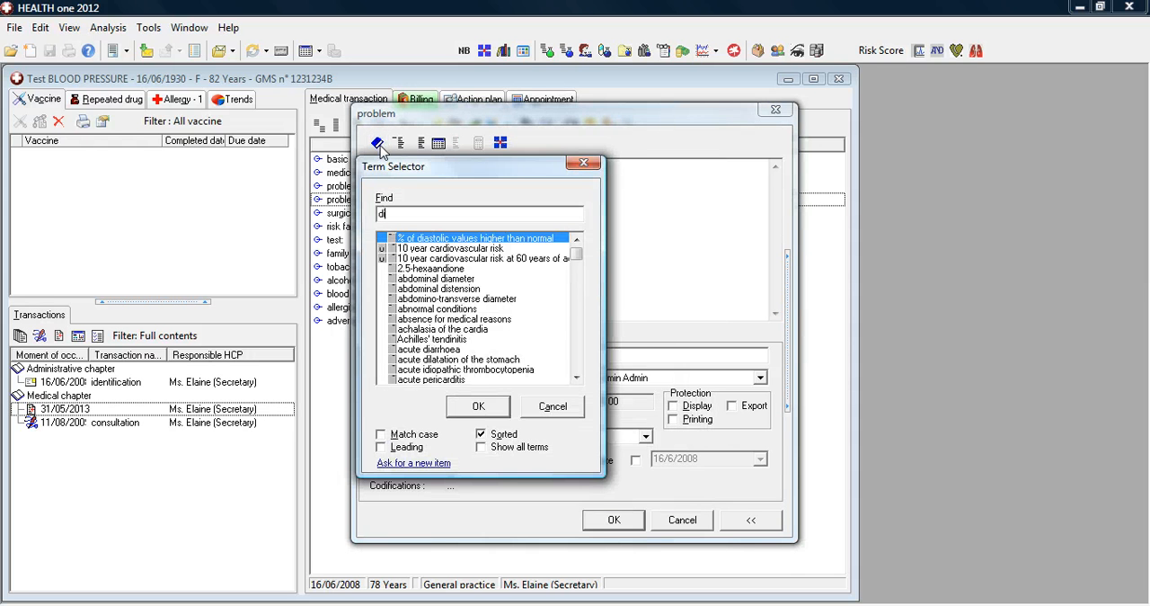
type("abet")
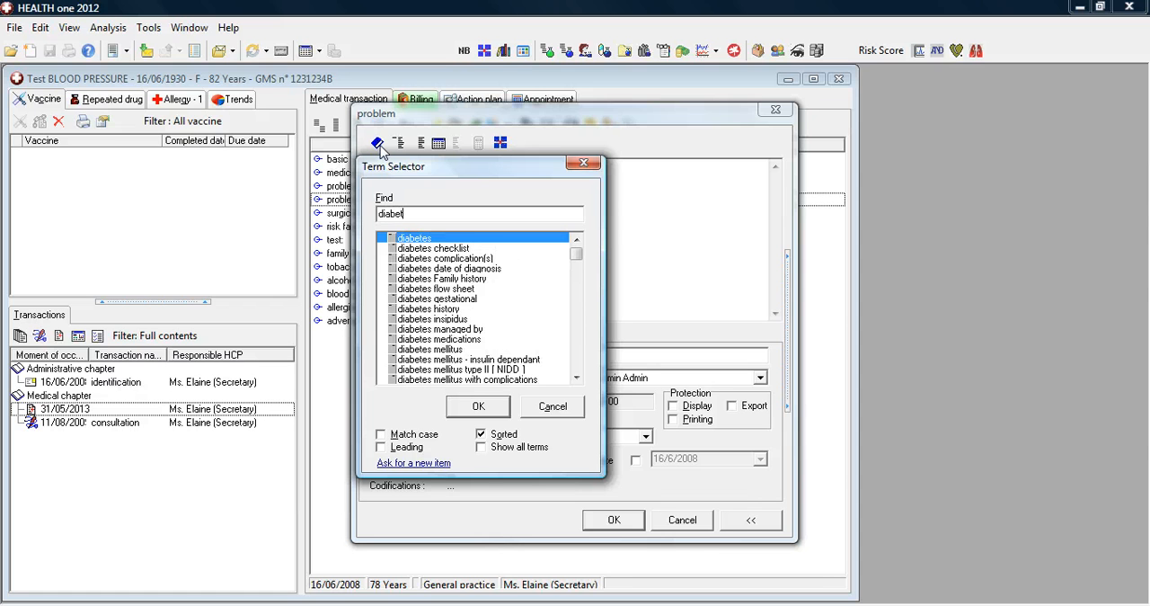
type("es")
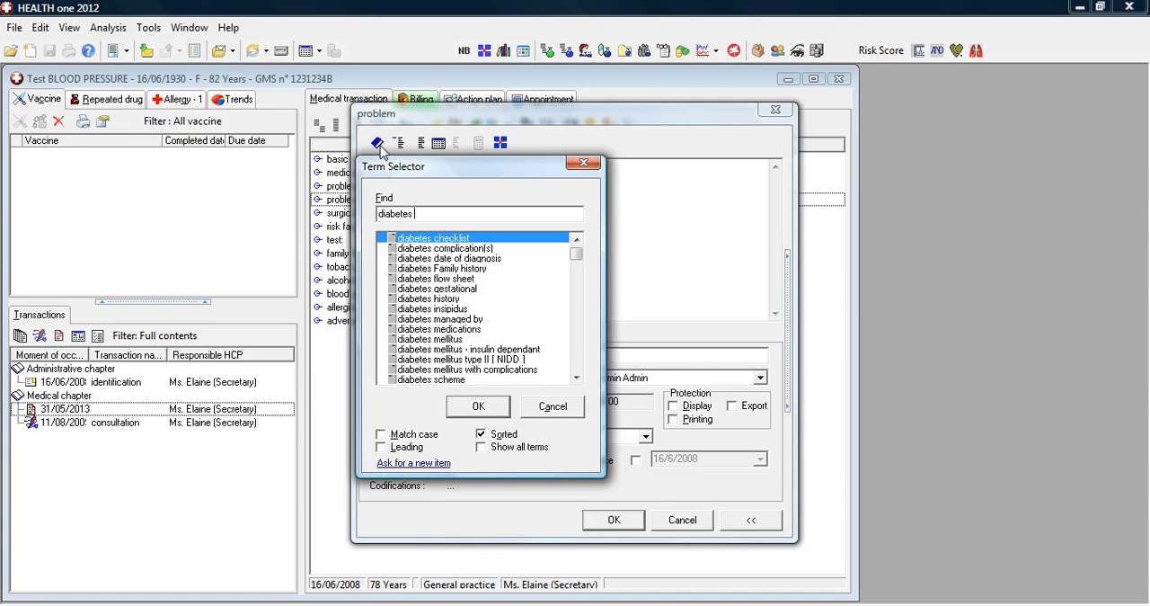
left_click(453, 360)
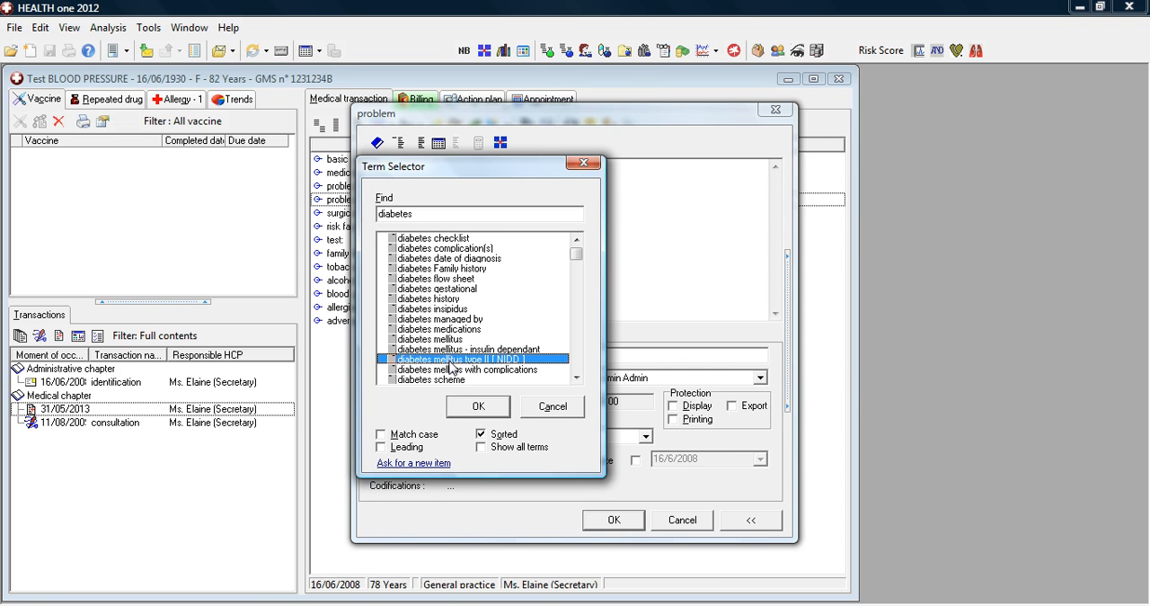
left_click(477, 406)
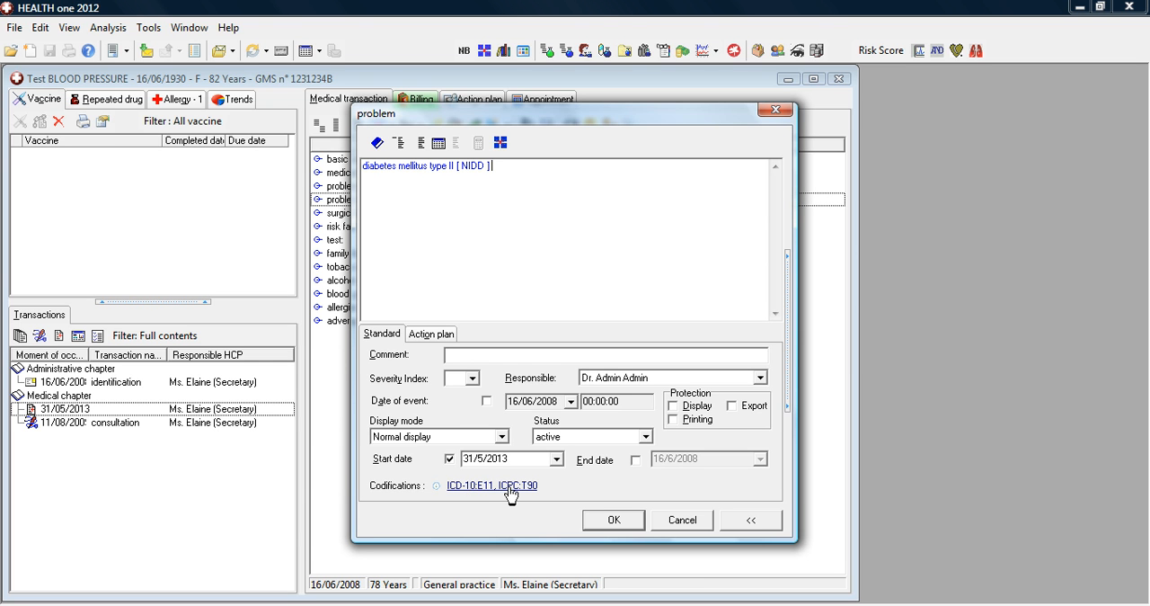
left_click(616, 522)
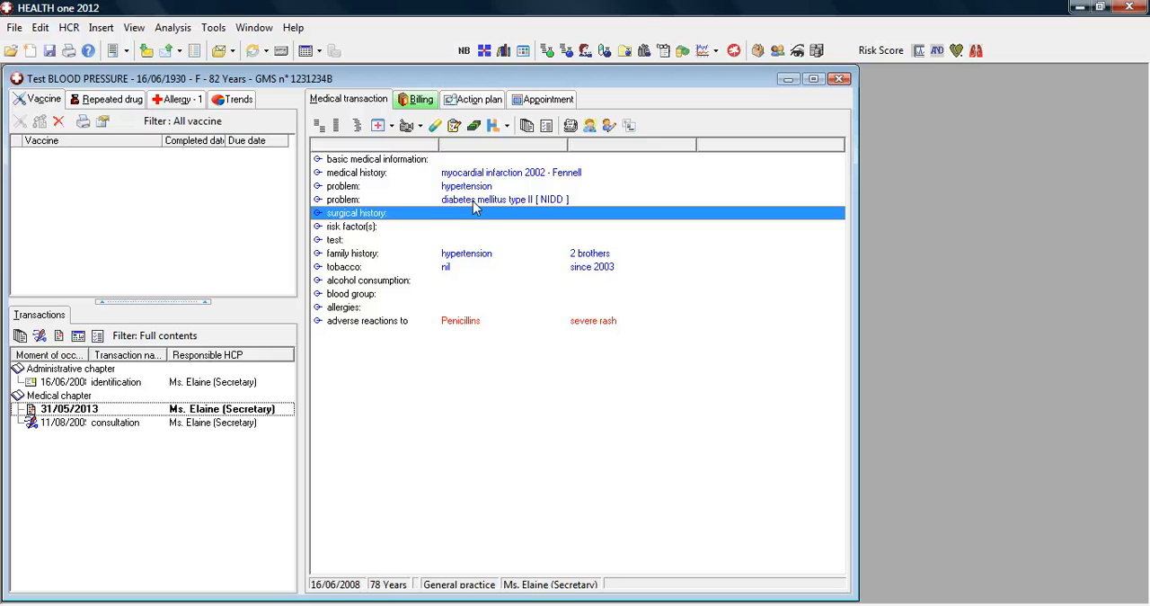
left_click(474, 202)
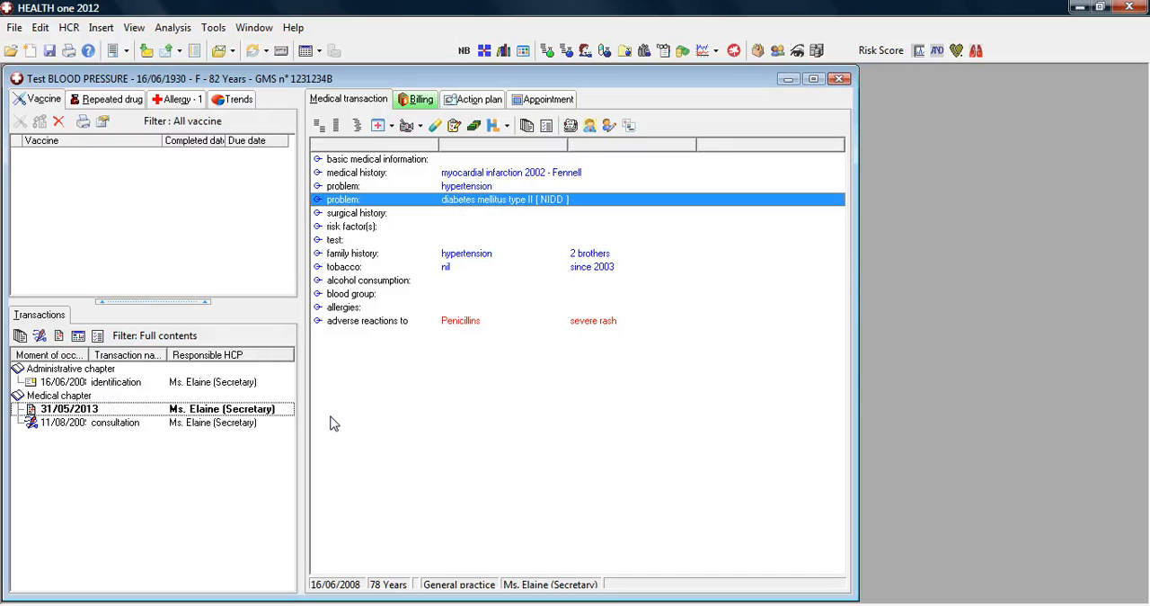
Create a new contact transaction named planning in the patient's medical chapter.
left_click(220, 431)
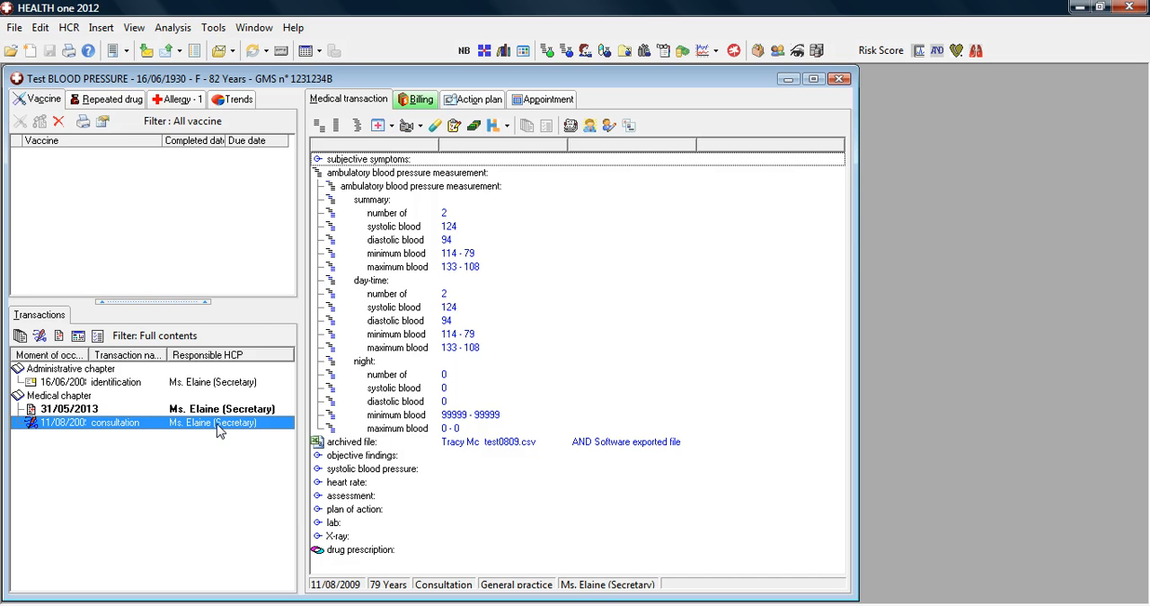
double_click(220, 432)
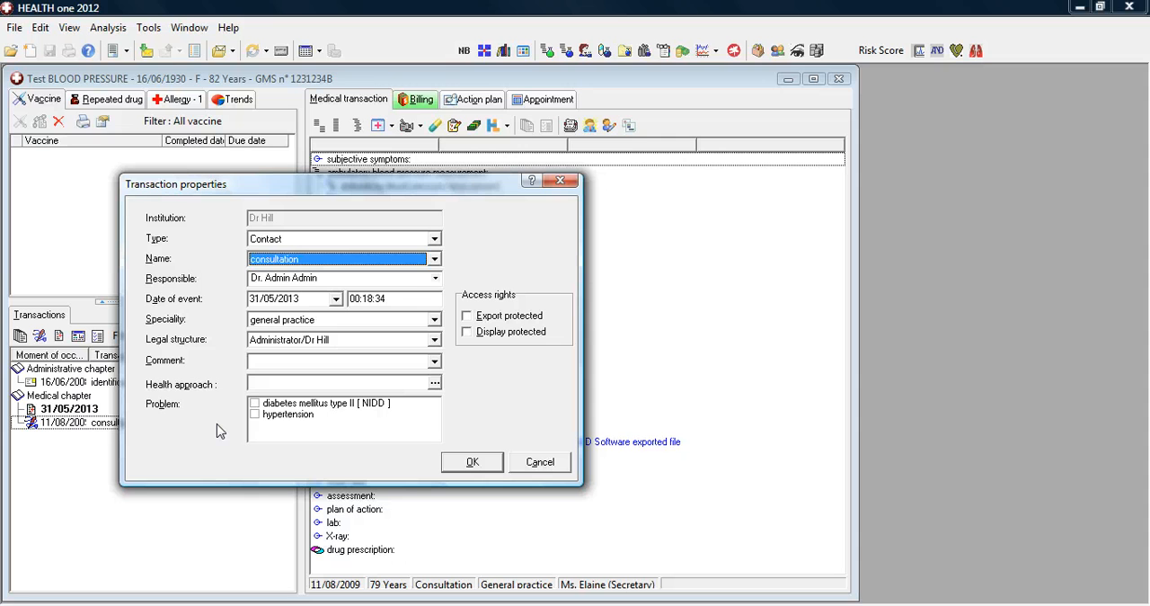
key("Down")
key("Return")
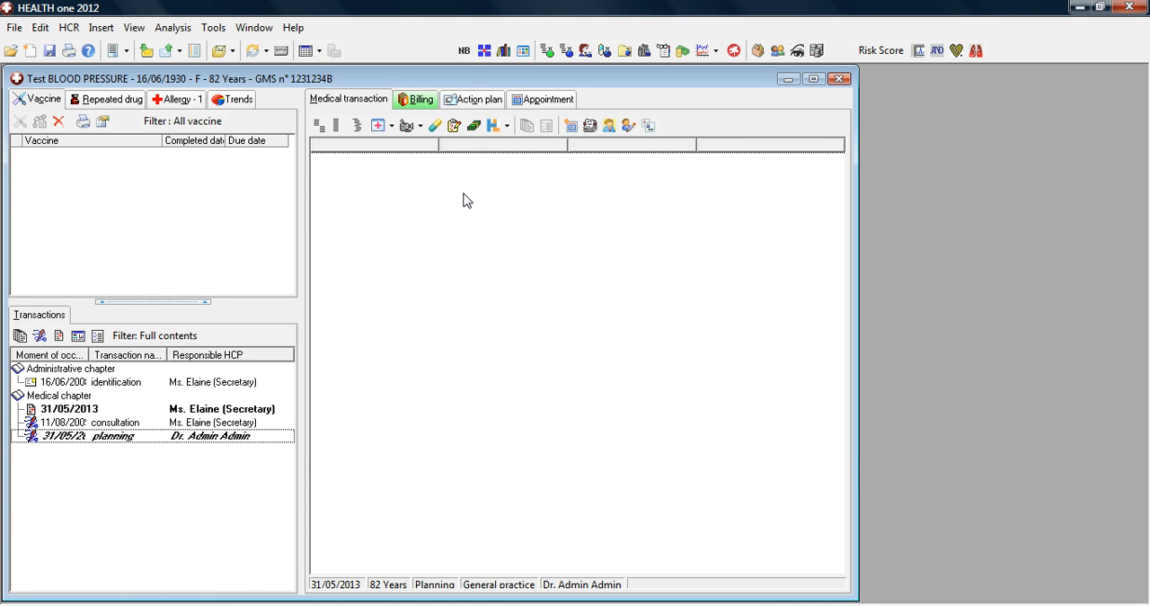
Add a "plan of action" item to the planning transaction.
type("plan")
key("Down")
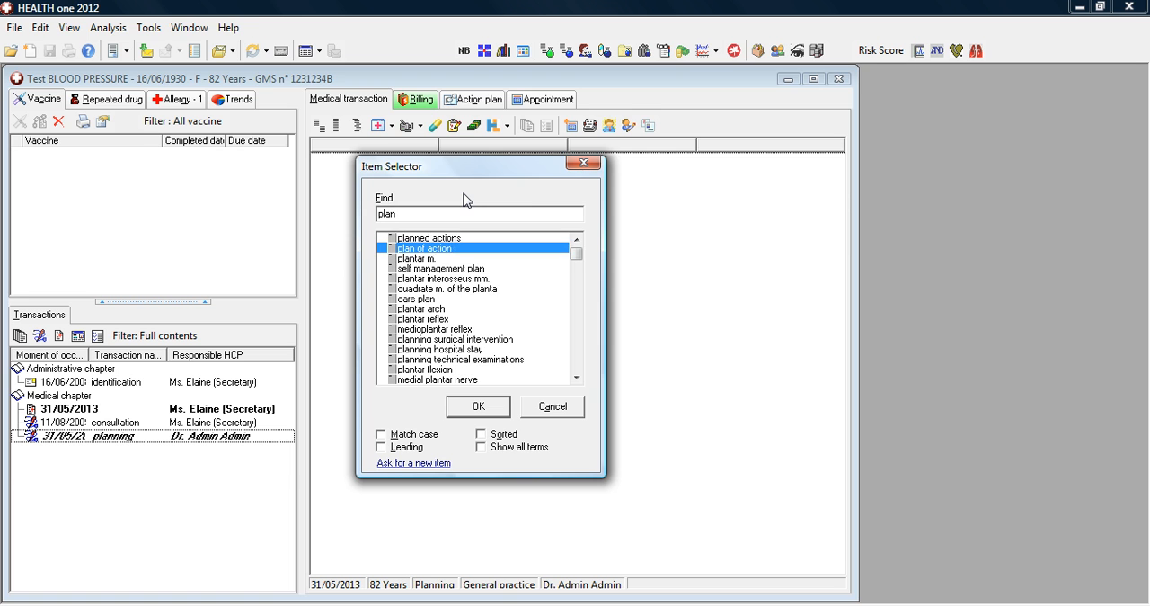
key("Return")
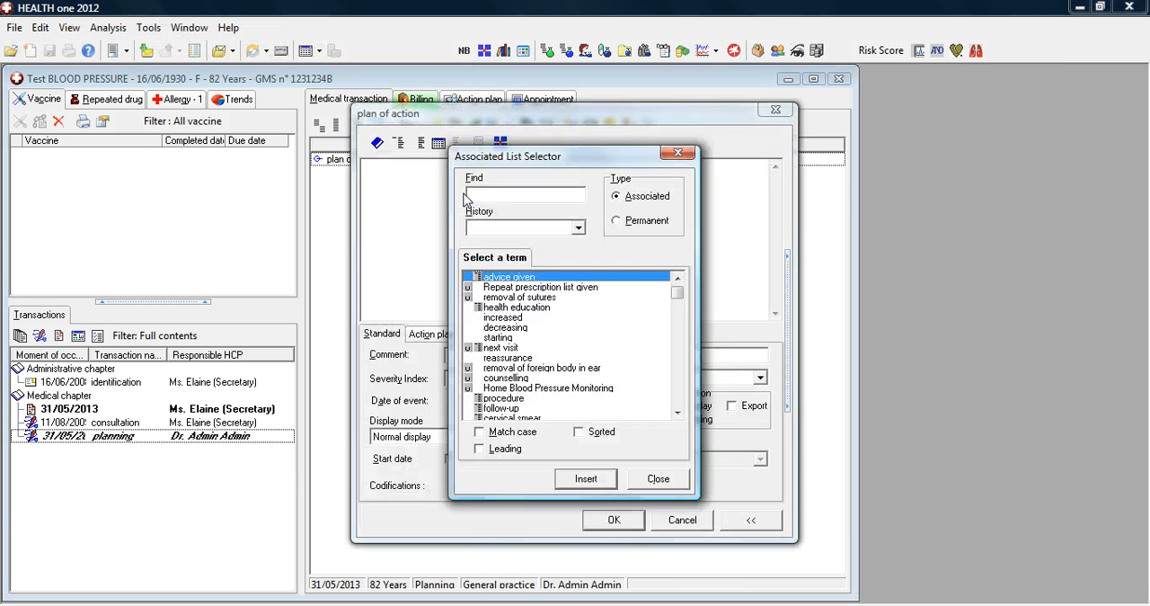
Set the plan of action's content to the dictionary term "Diabetic Annual Followup".
left_click(377, 145)
left_click(377, 143)
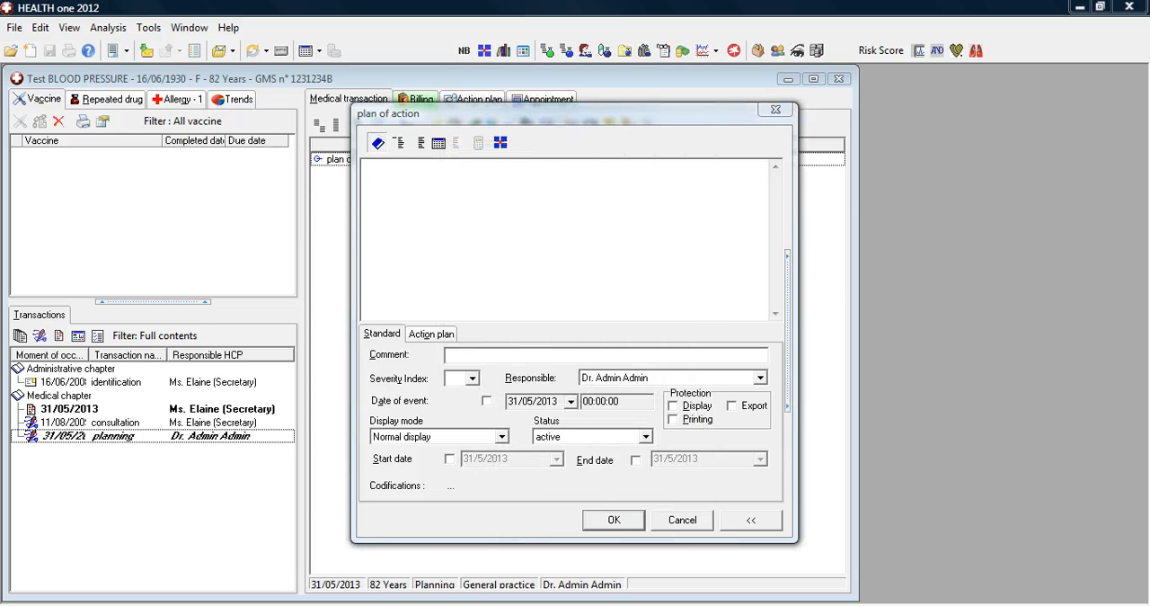
type("diabetic ")
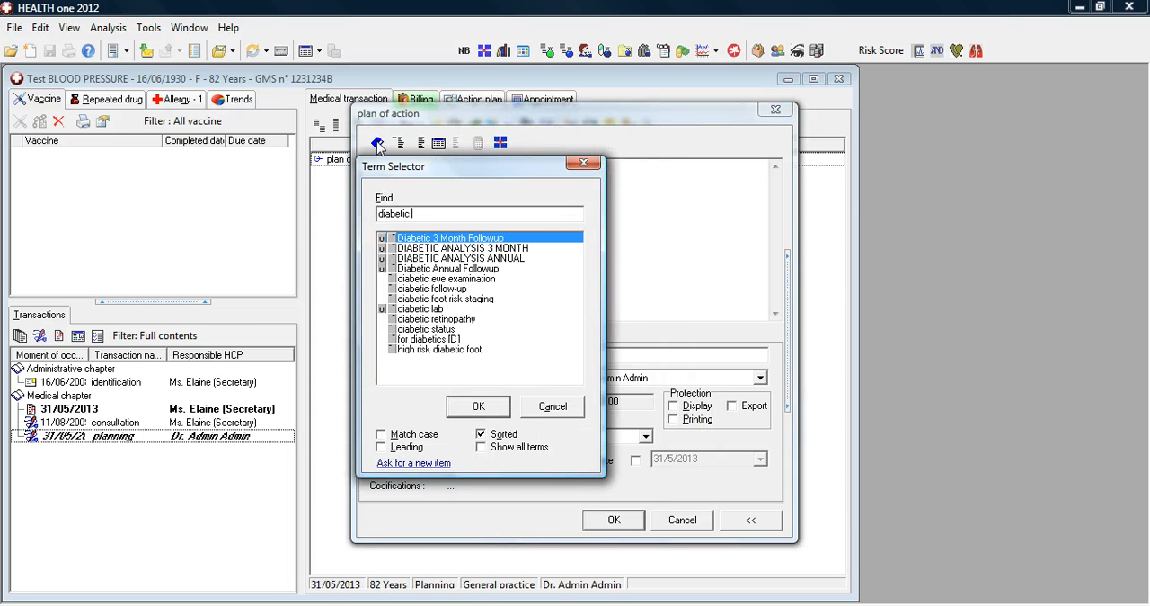
type("ann")
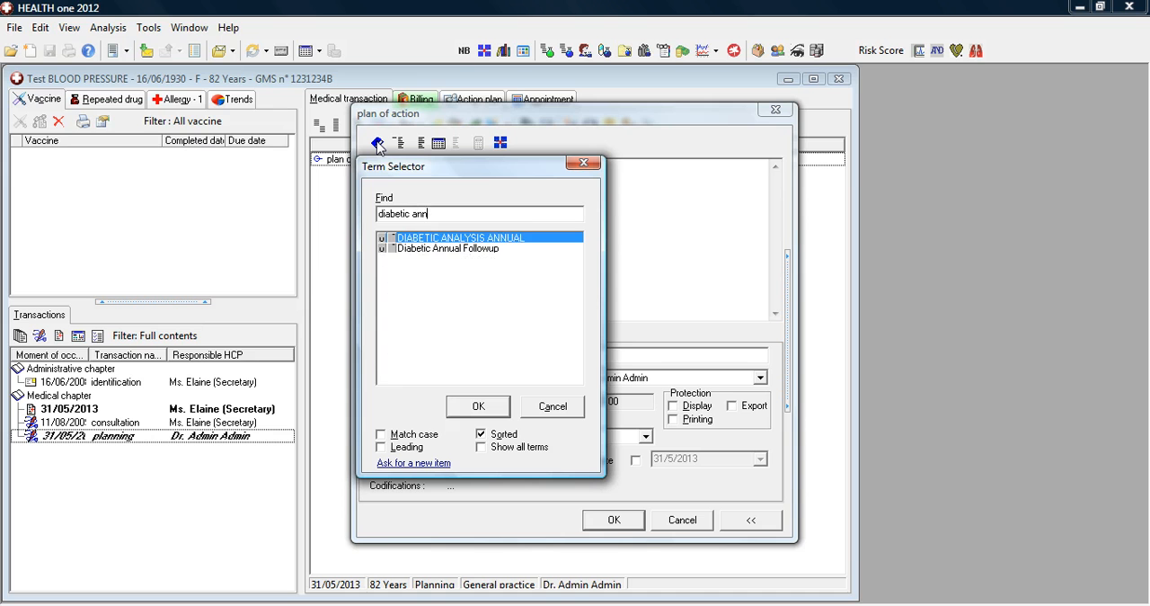
key("Down")
key("Return")
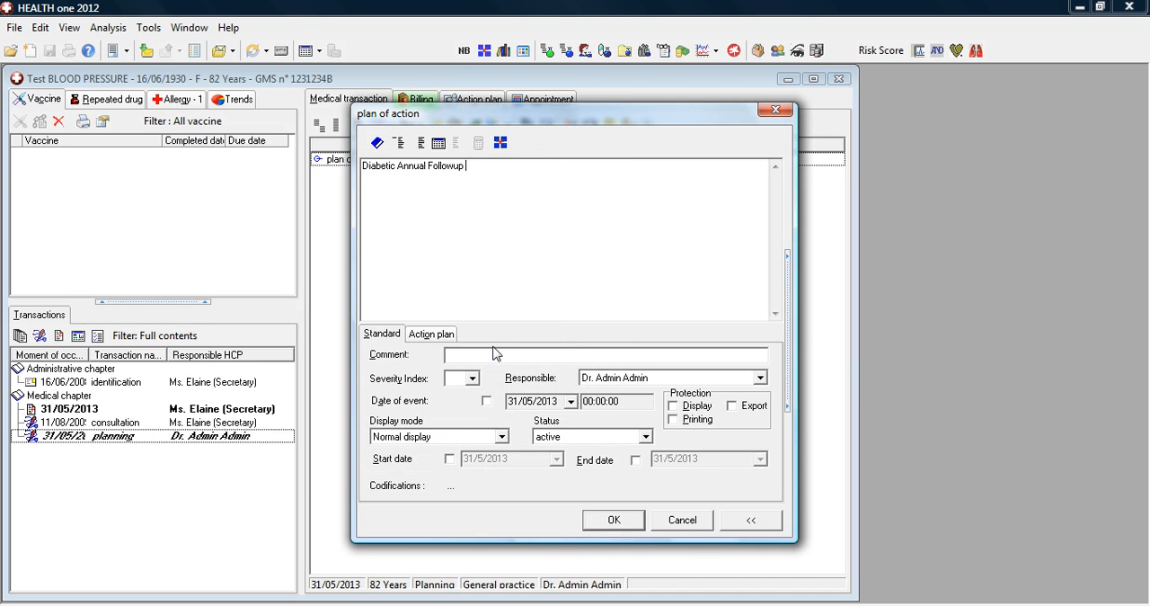
Set the follow-up's planned date to 01/05/2013 in its action plan settings.
left_click(428, 347)
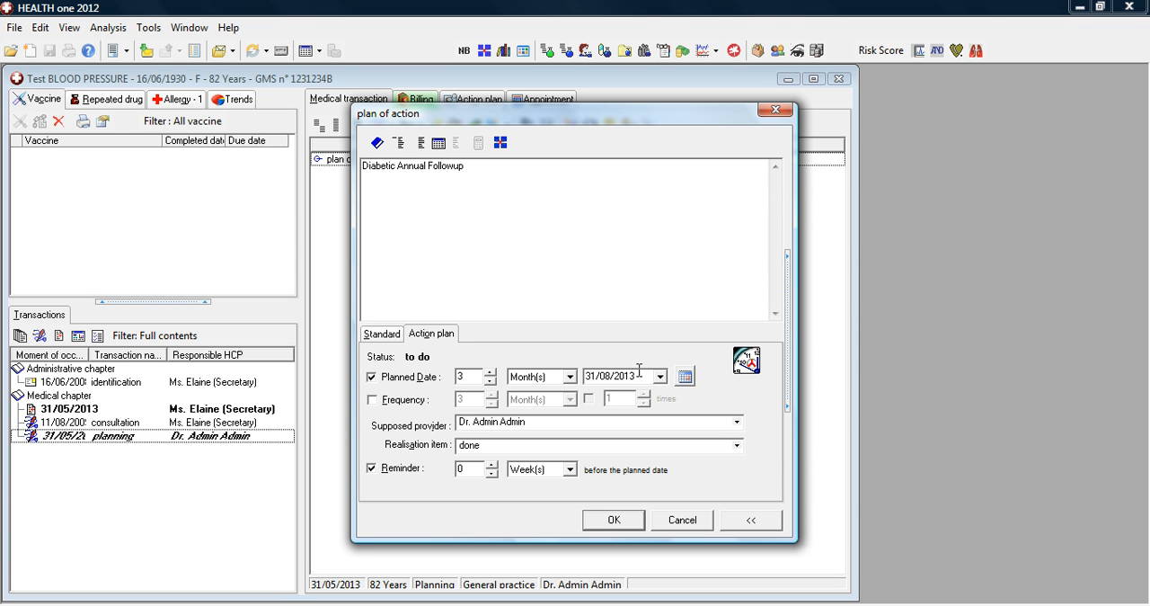
type("01/05")
Make the follow-up recur every 1 year for 10 times and accept the plan of action.
left_click(389, 403)
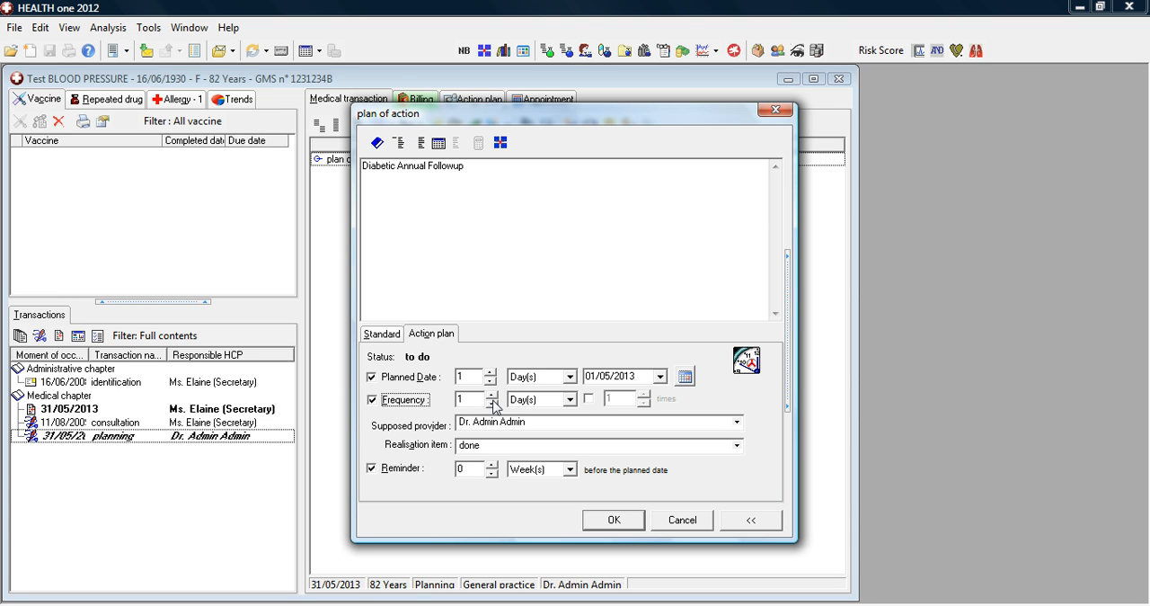
left_click(572, 400)
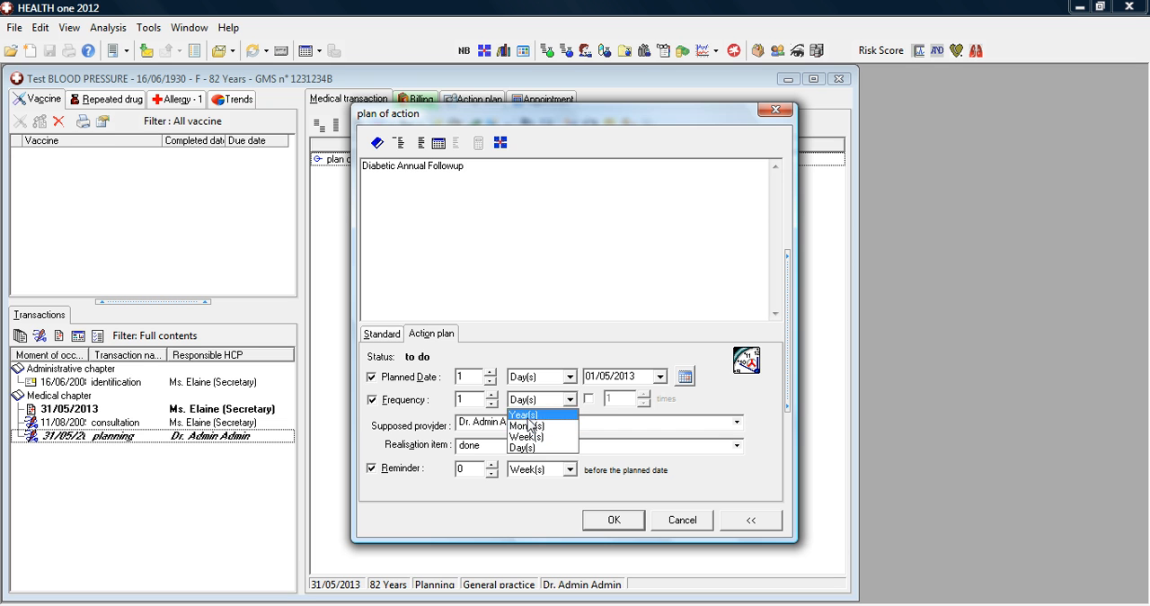
left_click(526, 414)
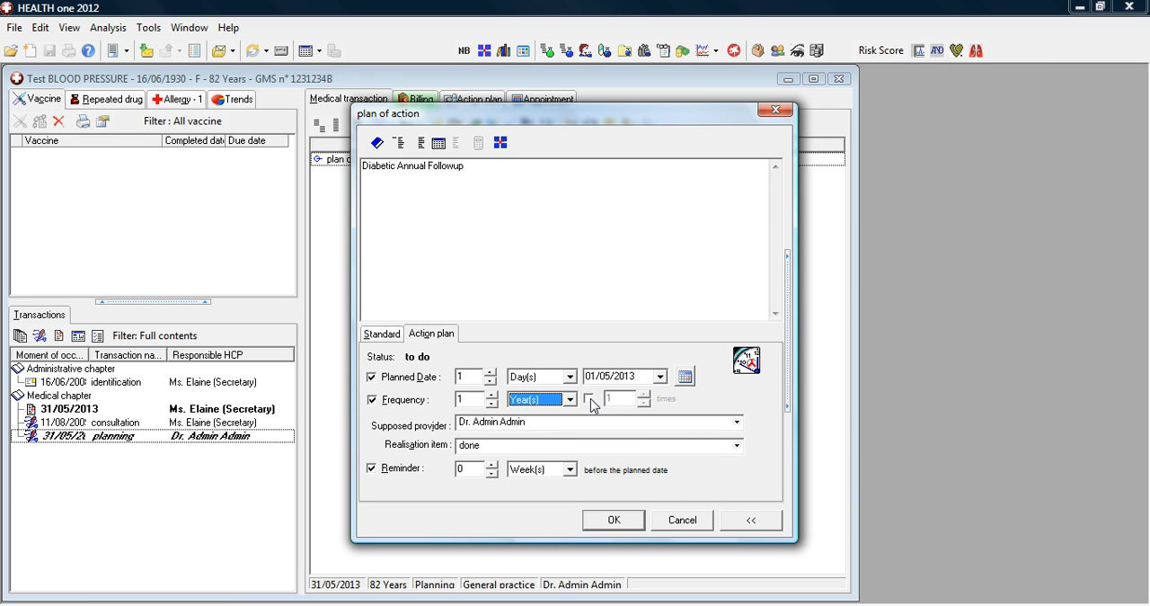
left_click(589, 401)
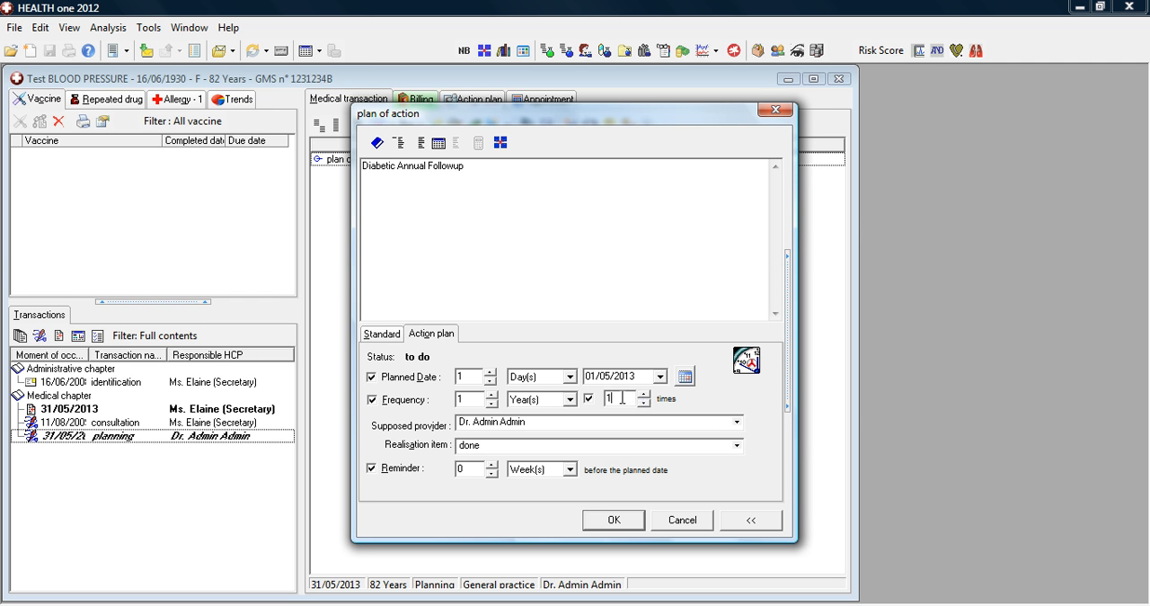
left_click(623, 397)
type("0")
left_click(618, 520)
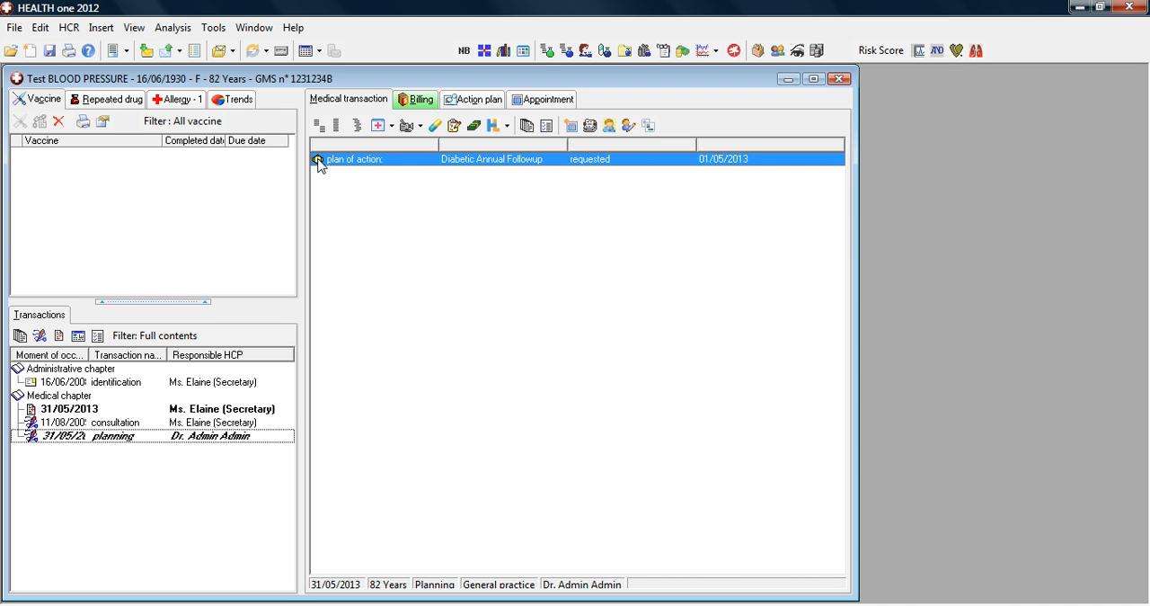
Check the patient's action plan, then close the patient record, saving the modified transactions with validation.
left_click(466, 102)
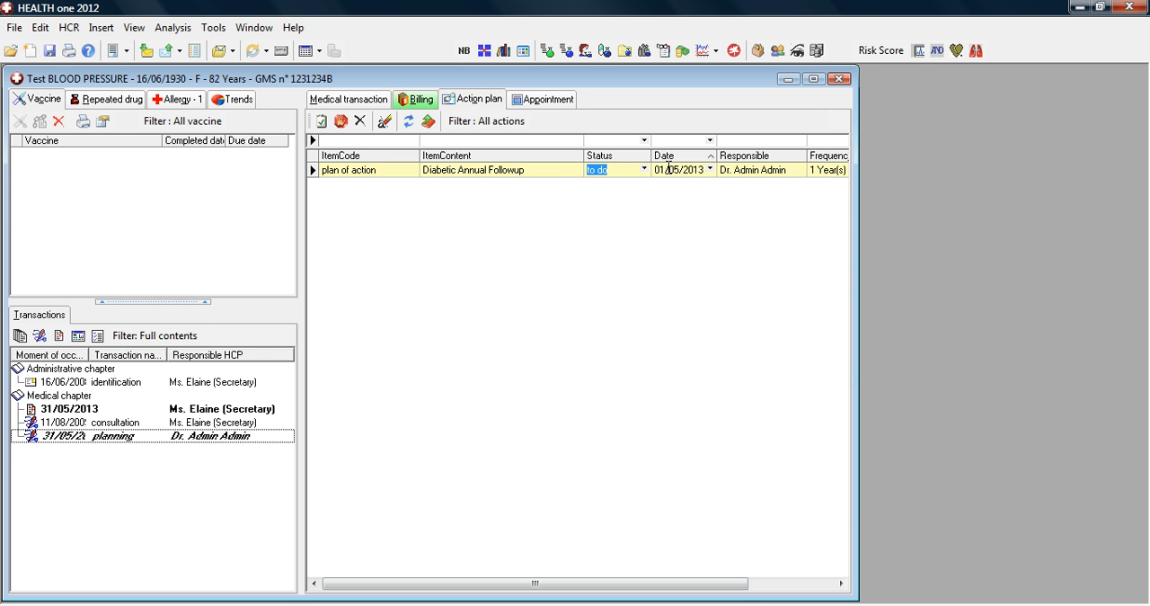
left_click(837, 79)
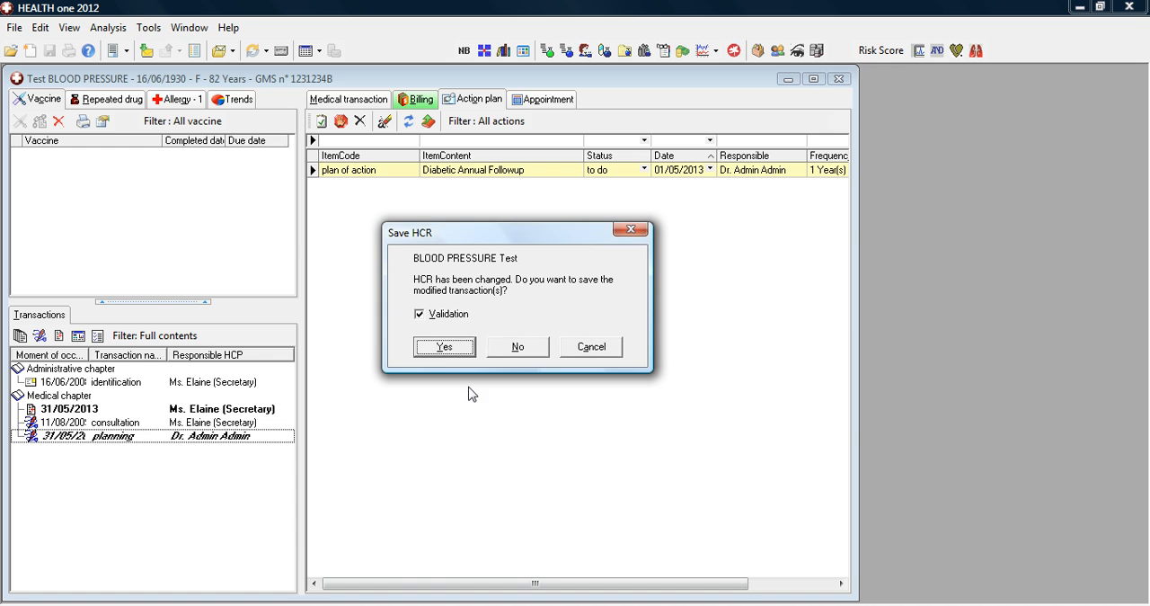
left_click(440, 349)
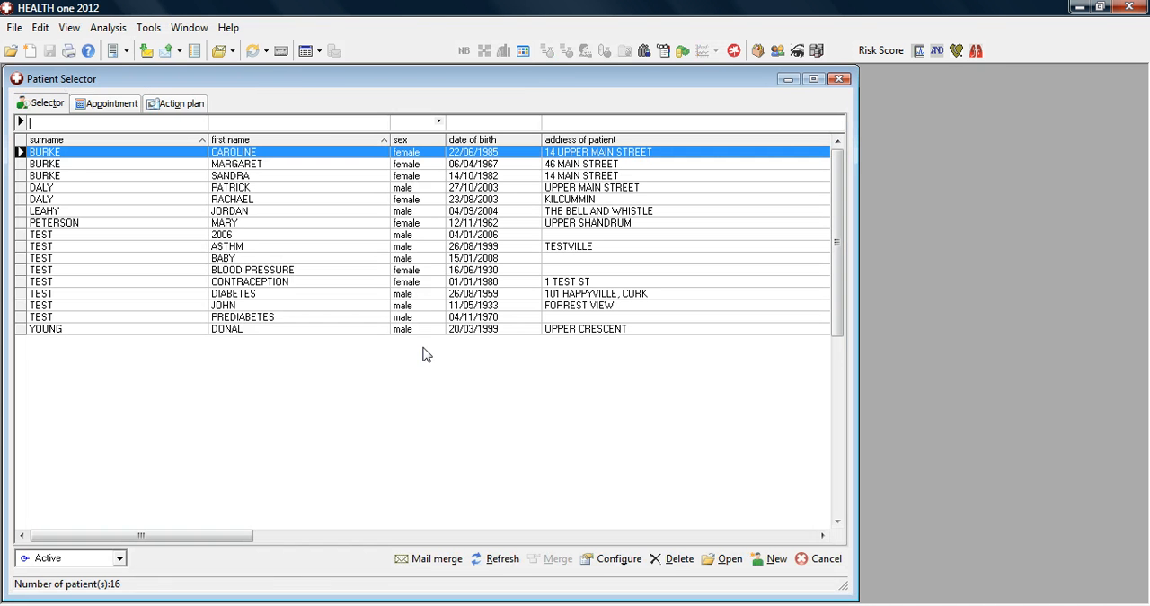
Filter the practice-wide action plan to items whose content contains "diabe" and whose planned date is Overdue.
left_click(175, 106)
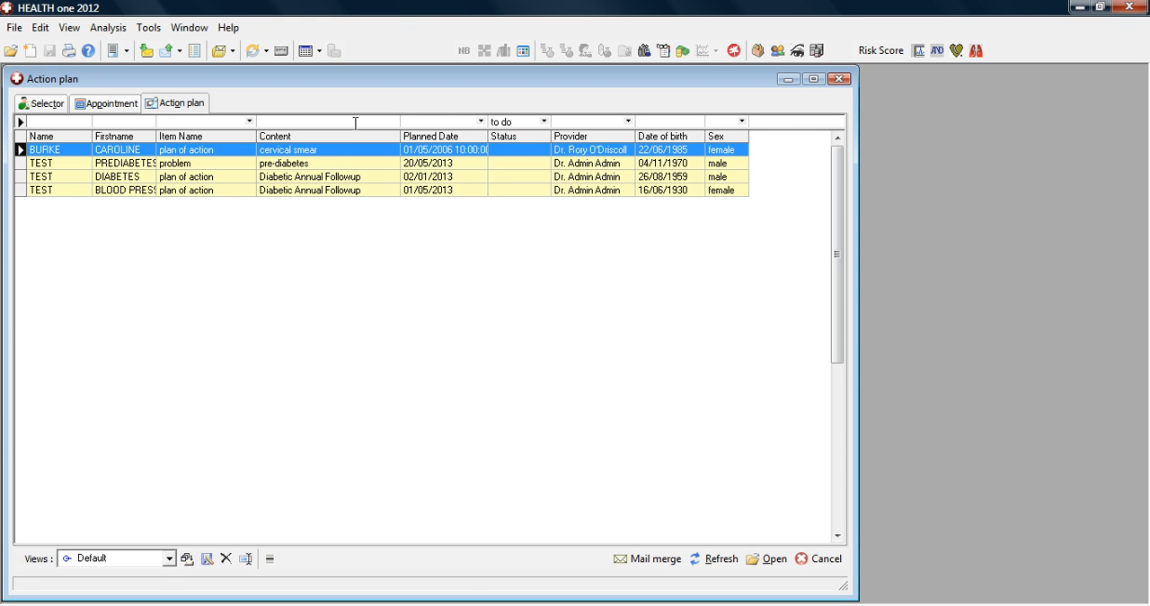
type("diabe")
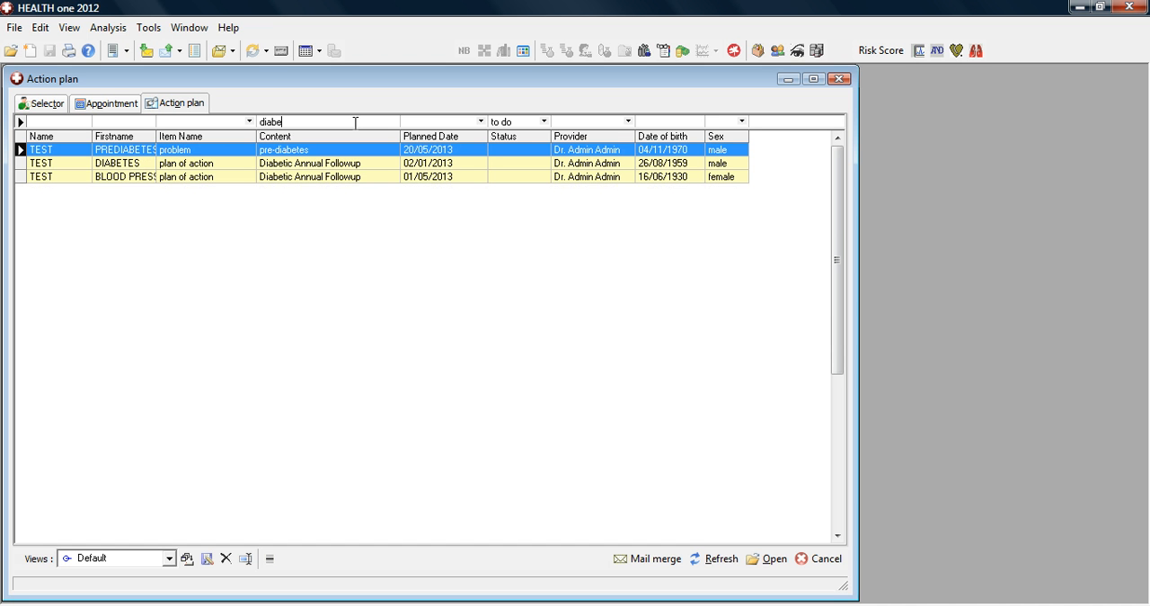
left_click(481, 122)
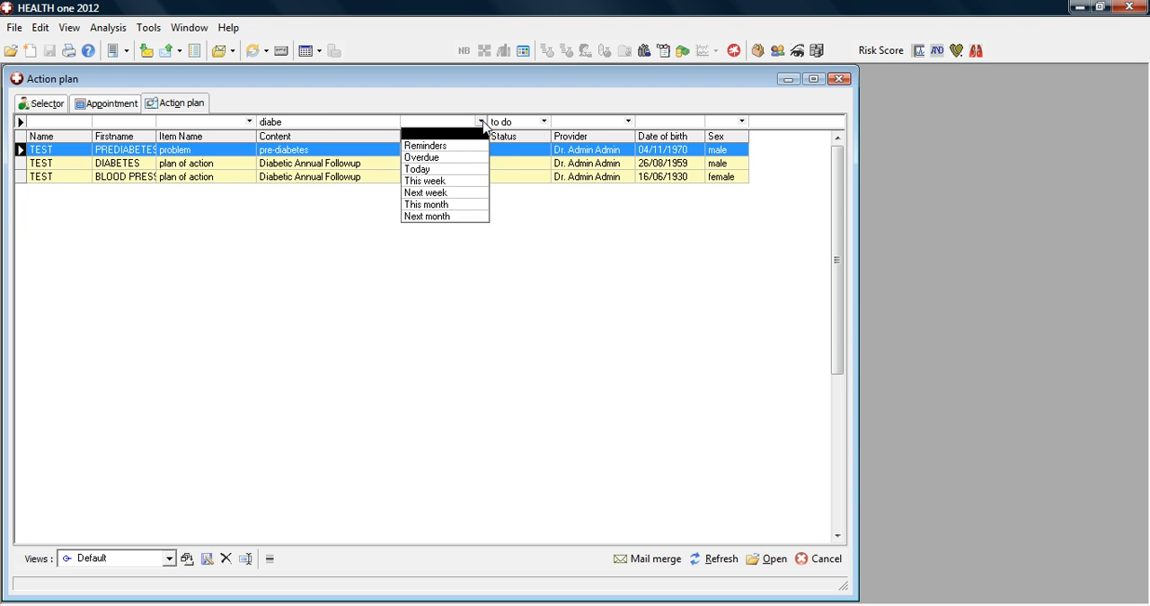
left_click(428, 159)
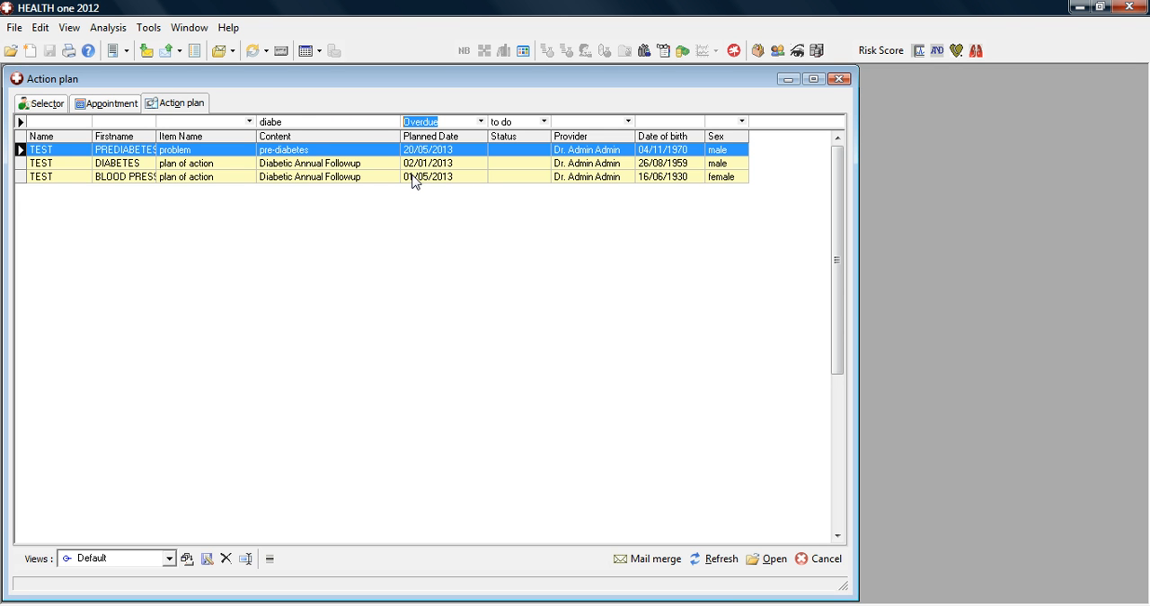
Start a mail merge for the filtered action plan patients and browse the document templates in the canevas folder.
left_click(642, 560)
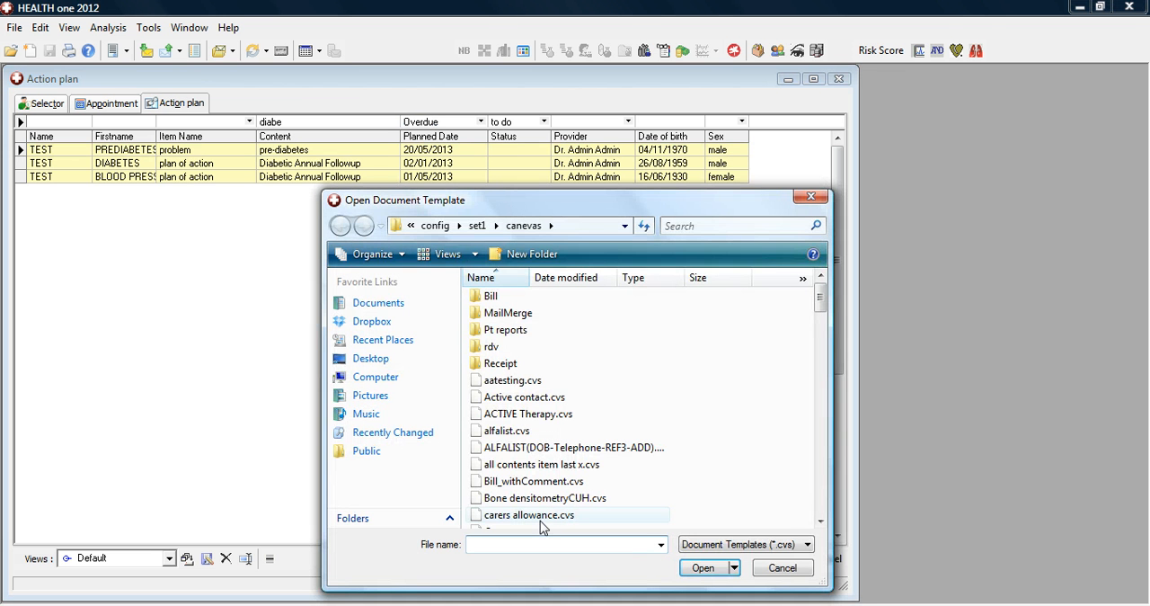
left_click(820, 507)
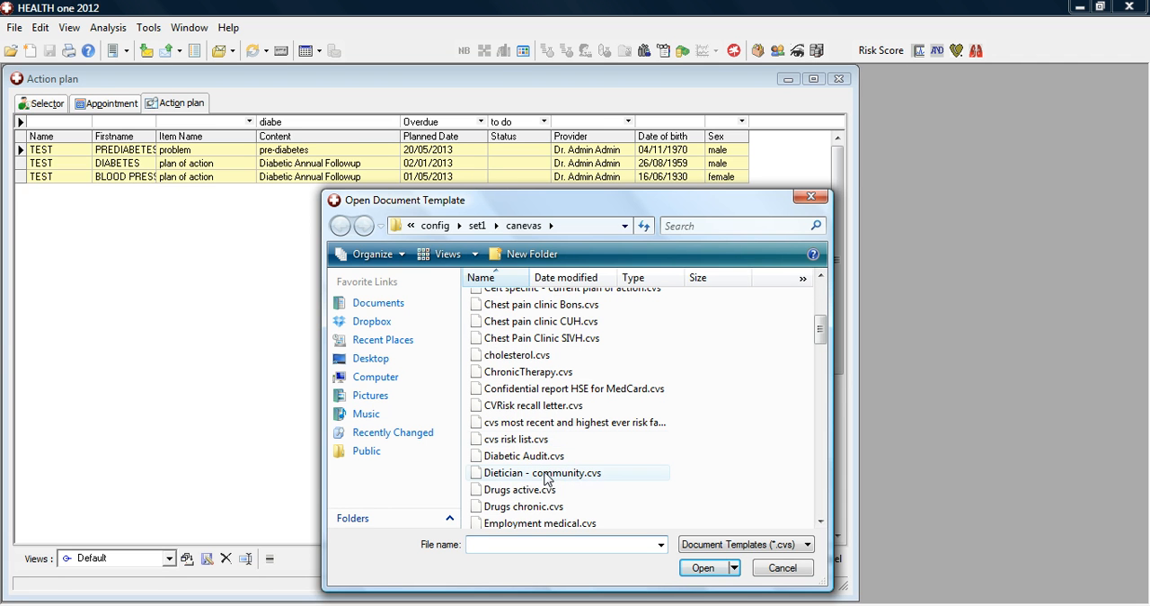